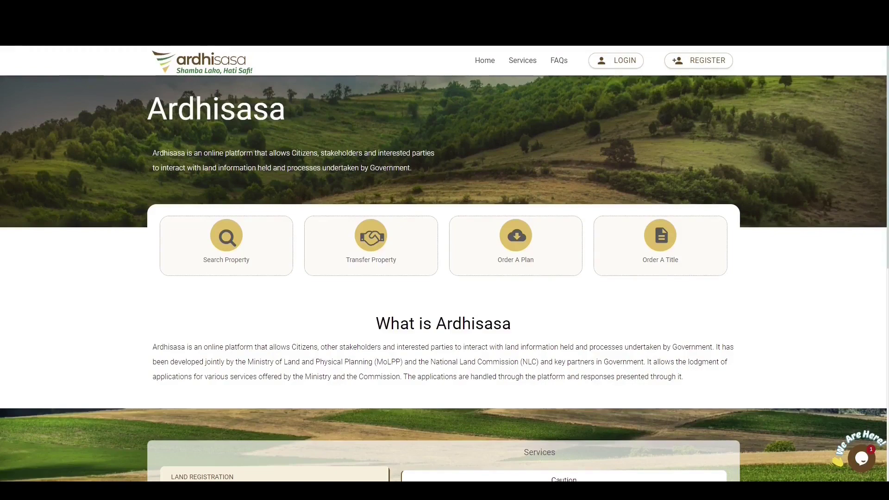
Step: Scroll down the Ardhisasa home page's services list and back to the top
scroll(443, 263, down, 1)
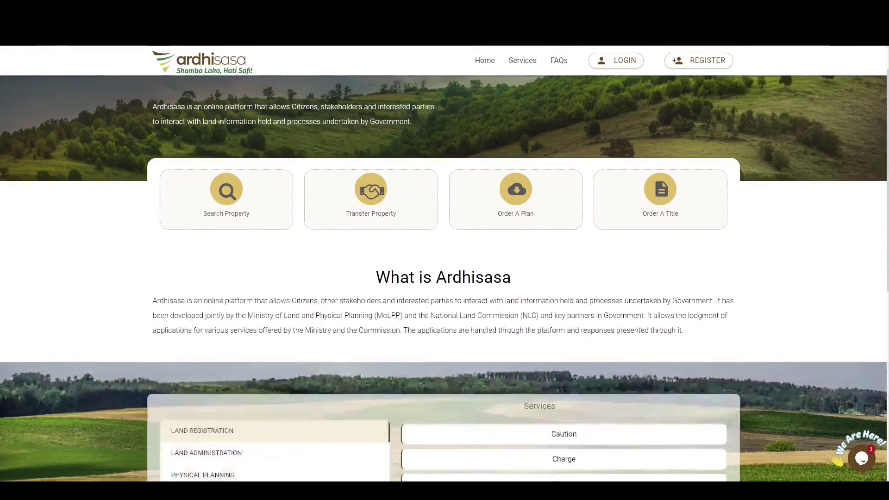
scroll(443, 263, down, 7)
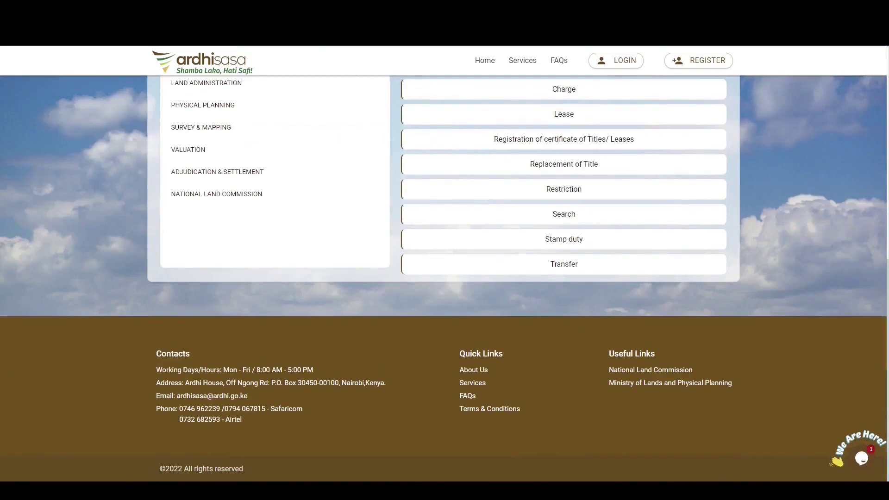
scroll(444, 263, up, 8)
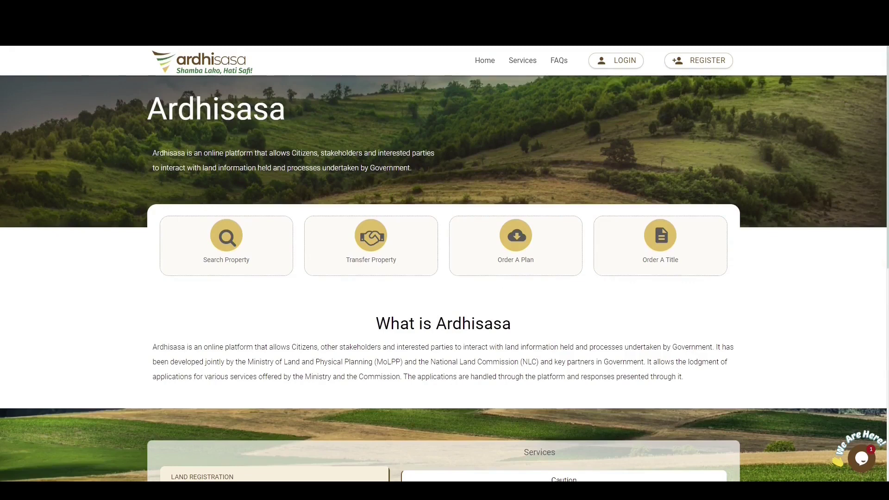
Step: Log in with the identification number and password, then confirm with the OTP code
click(621, 61)
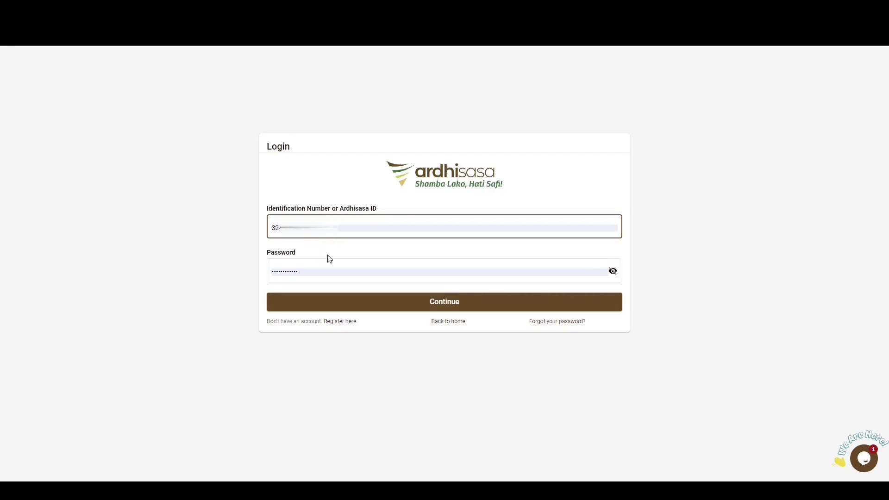
click(491, 304)
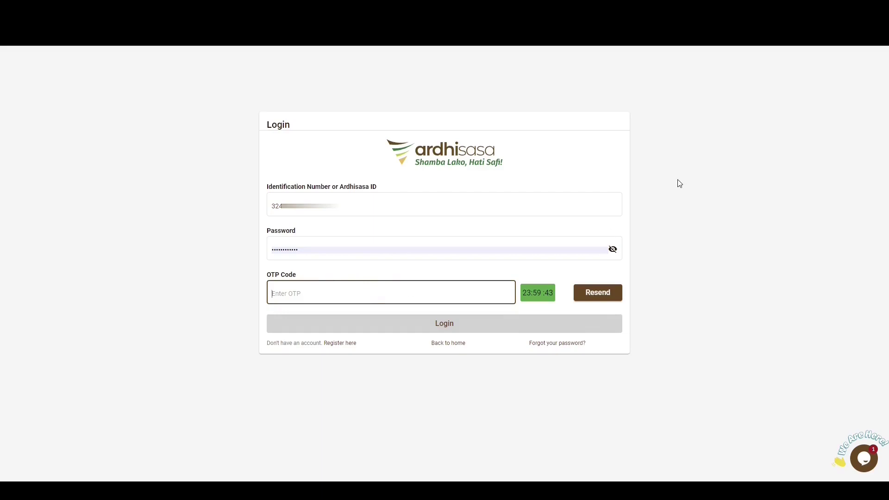
click(726, 152)
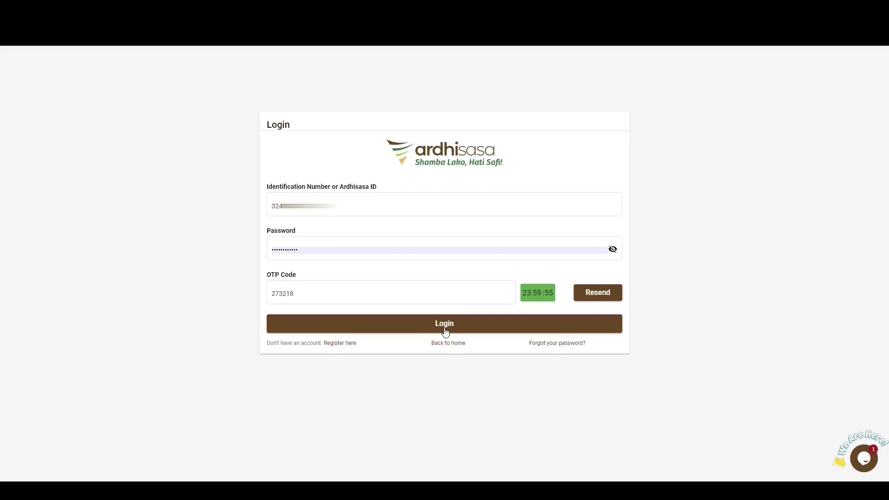
click(444, 332)
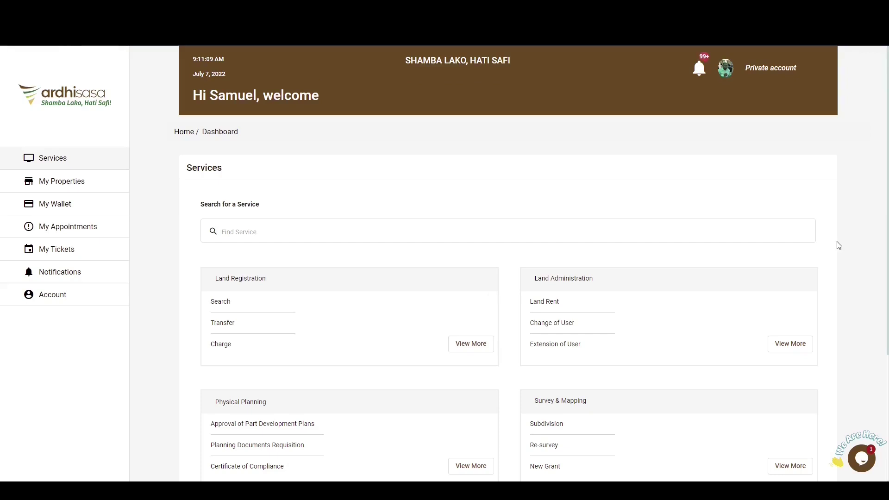
Step: Go to Land Administration, then Development Control, then Change of User applications
scroll(839, 246, down, 4)
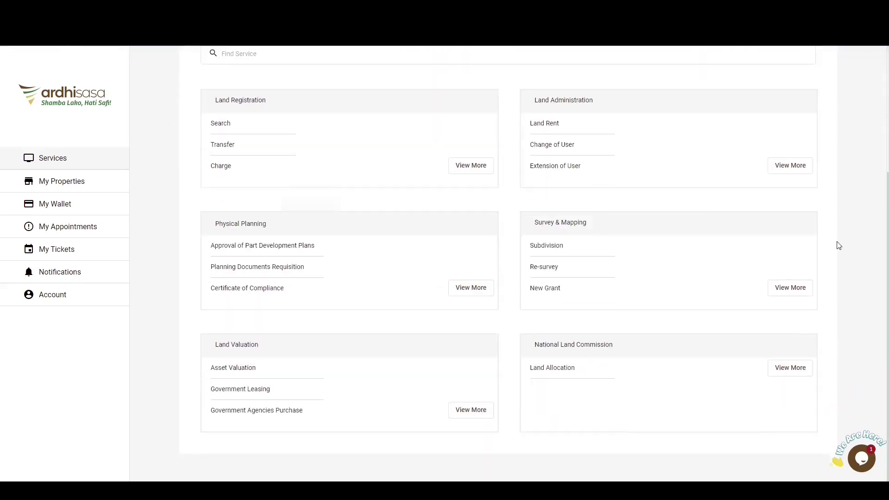
scroll(838, 245, up, 4)
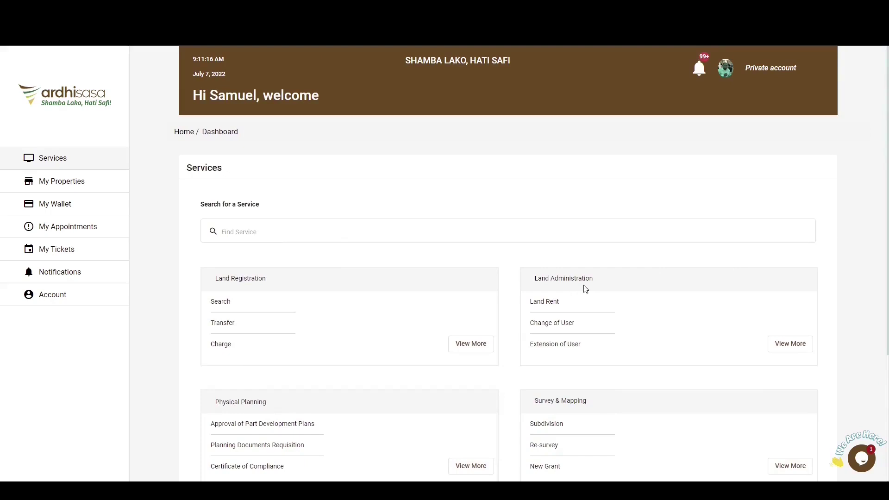
click(791, 347)
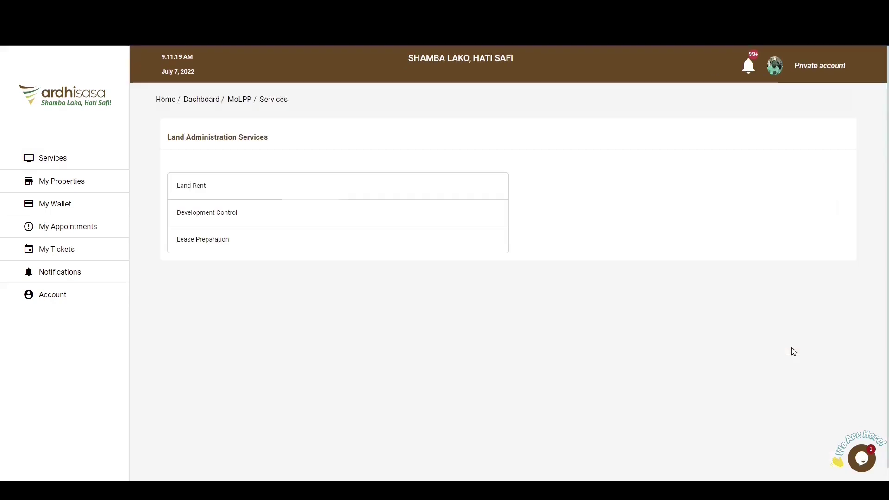
click(224, 215)
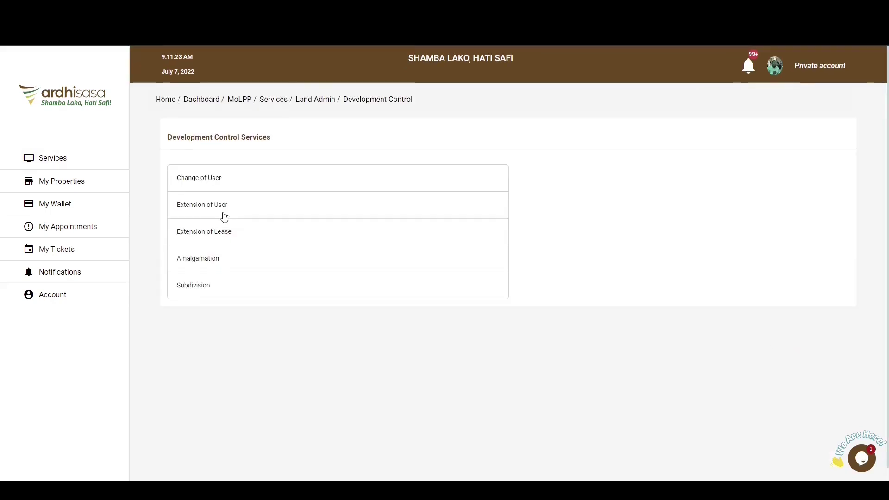
click(214, 185)
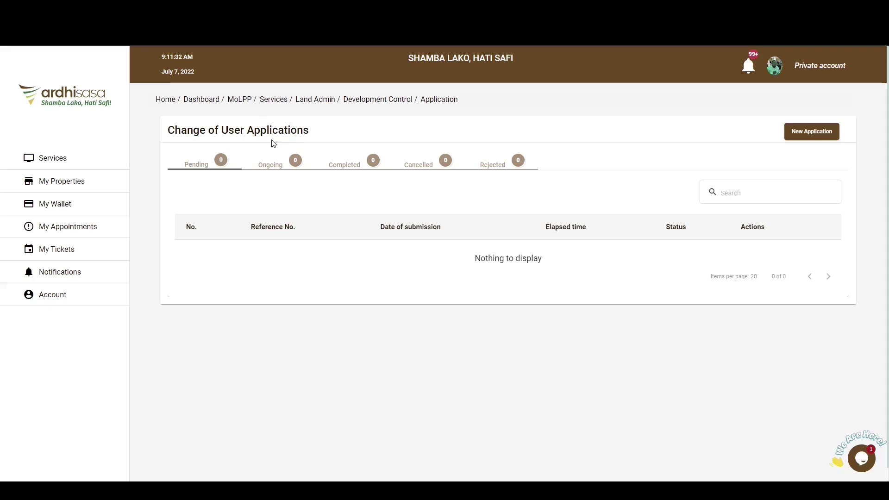
Step: View the Pending, Ongoing, Completed, Cancelled and Rejected lists, confirming each is empty
click(205, 168)
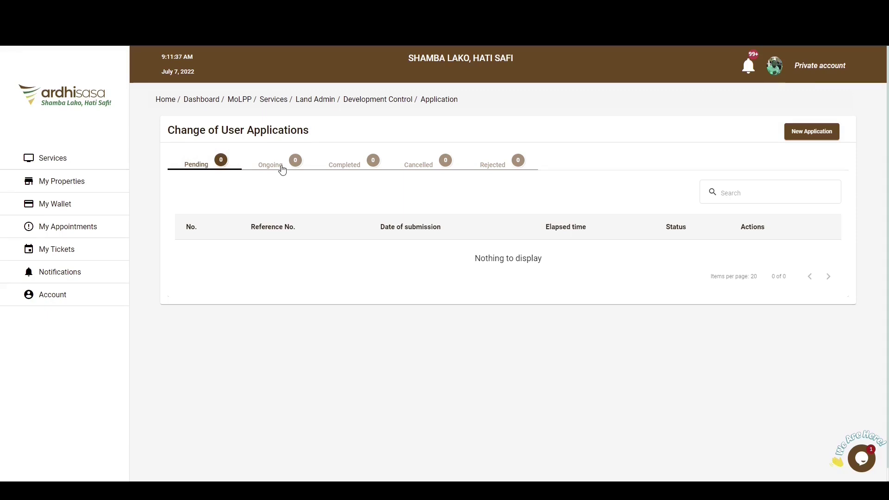
click(282, 167)
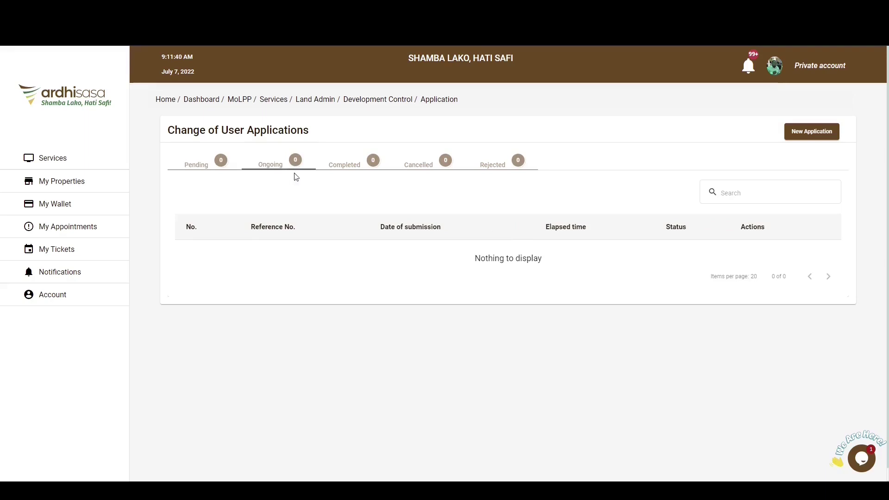
click(354, 171)
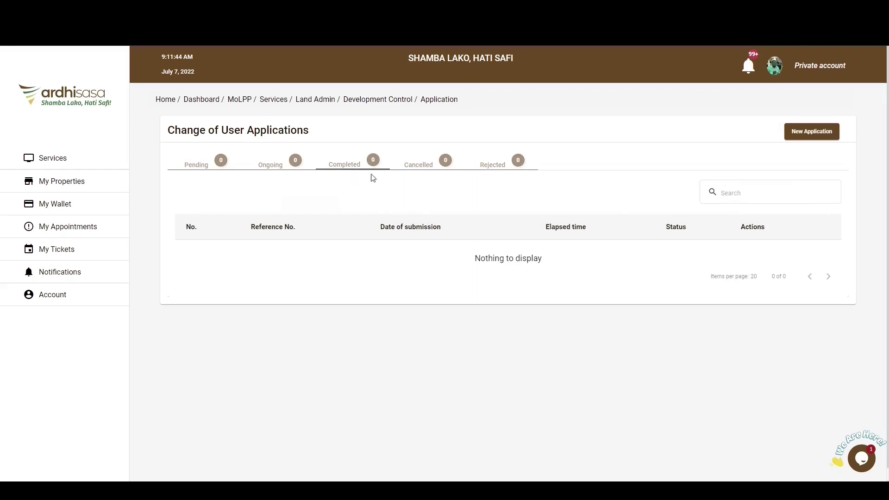
click(436, 170)
click(495, 170)
Step: Start a New Application and move from the FAQs to Application Details
click(826, 135)
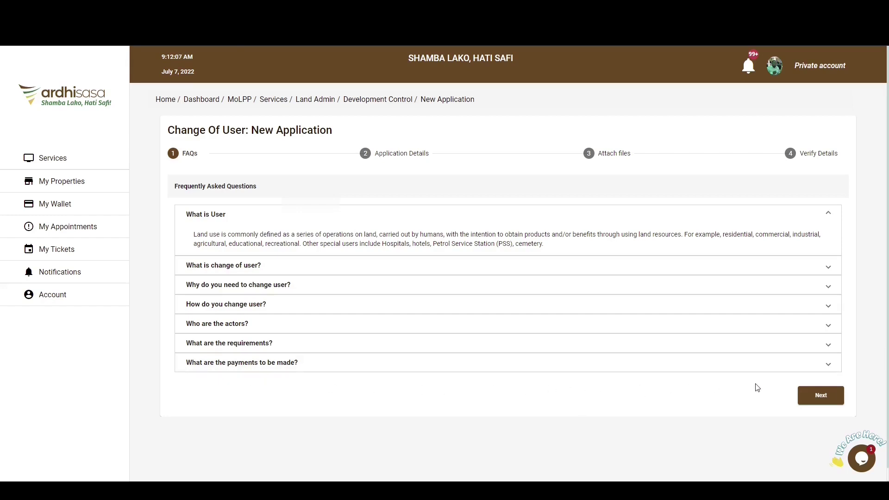
click(832, 396)
Step: Choose Change Of User to Commercial; describe land status: 'There is a 2 storey building on the property.'
scroll(414, 124, down, 1)
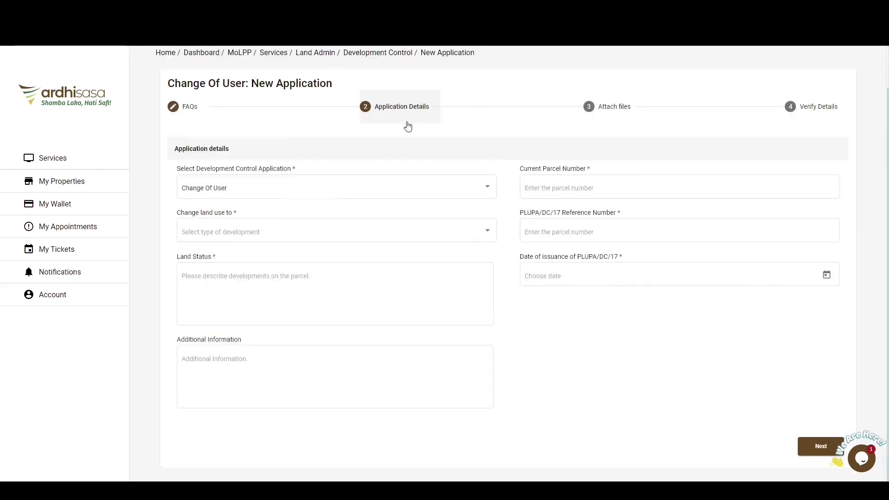
click(294, 190)
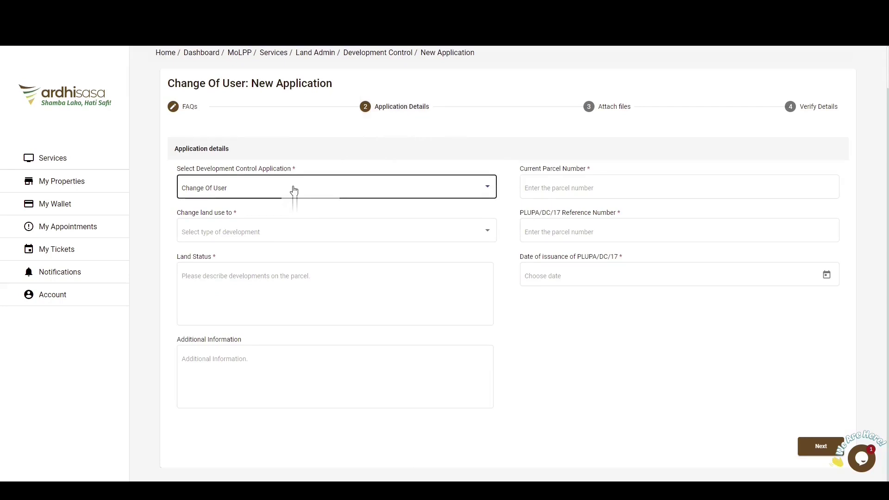
click(294, 190)
click(262, 190)
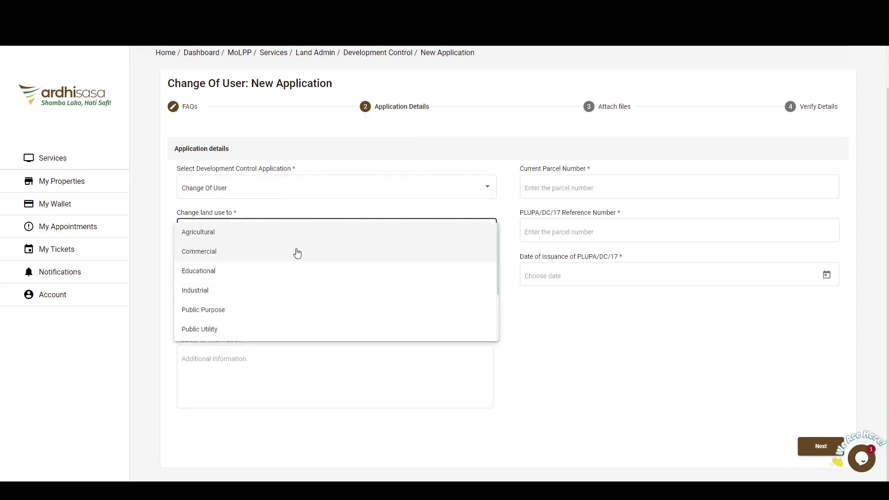
click(297, 253)
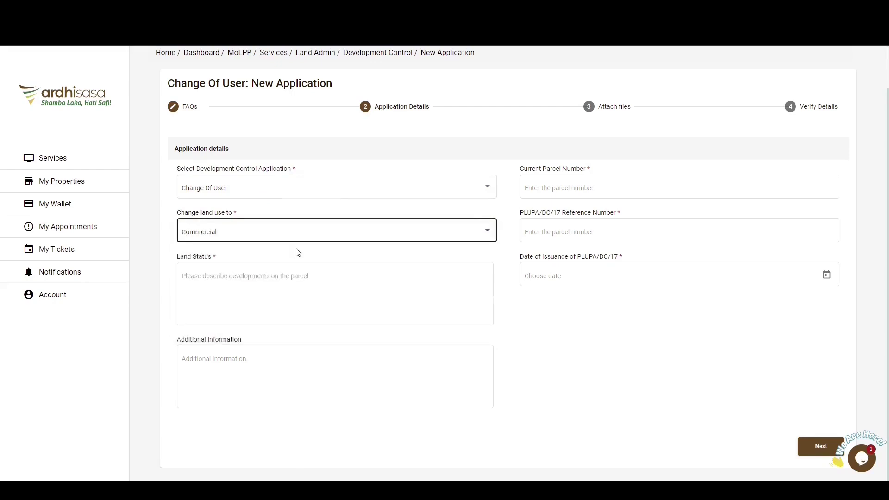
click(279, 277)
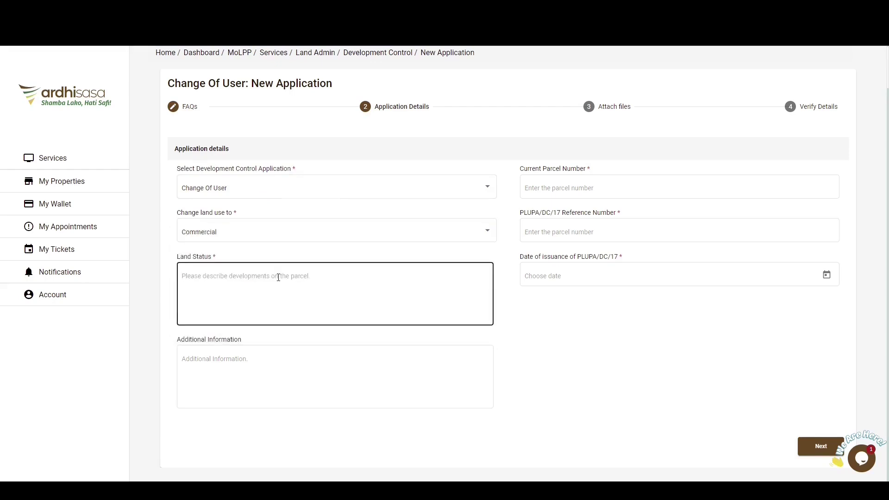
text(There is a 2 stor)
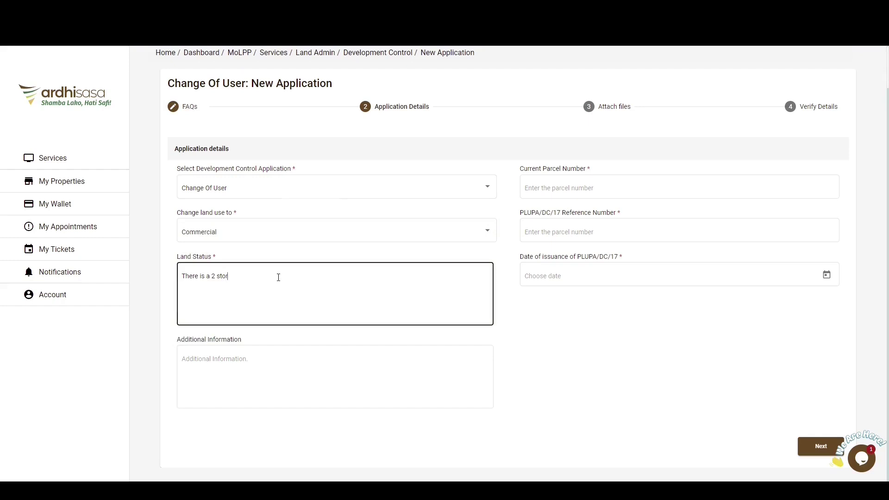
text(ey building on the property.)
Step: Enter parcel number NAIROBI/BLOCK118/..., the PLUPA/DC/17 reference, and issuance date July 2, 2022
click(554, 192)
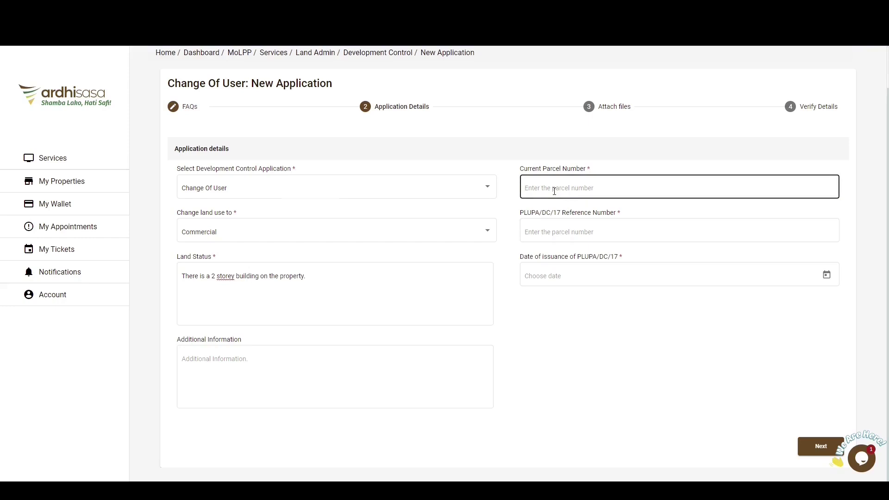
text(NAIROBI/BLOCK118/)
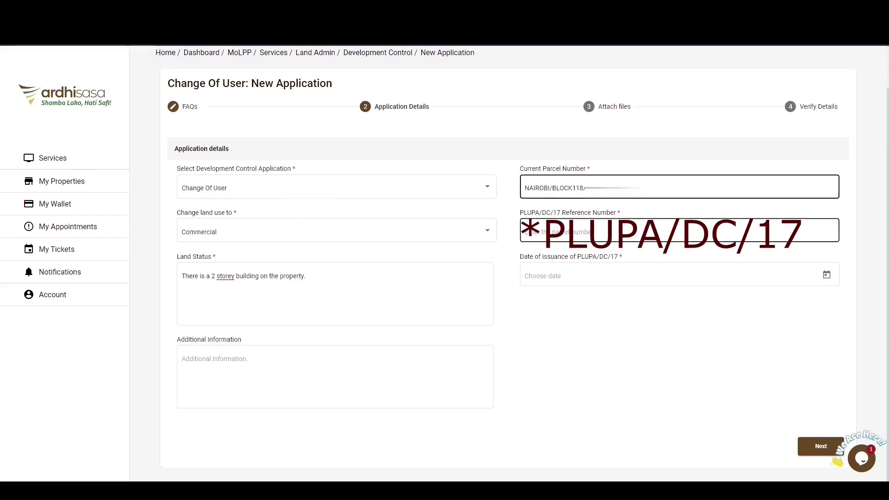
click(548, 233)
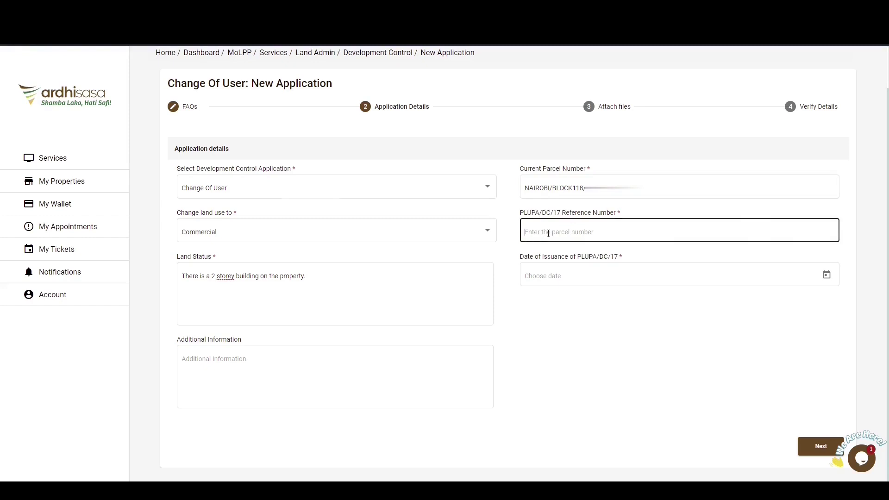
text(PLUP/)
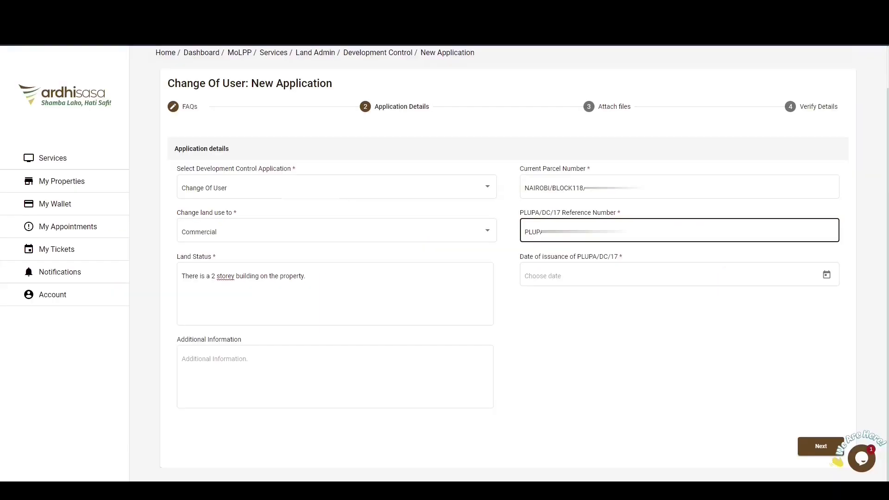
click(826, 275)
click(646, 347)
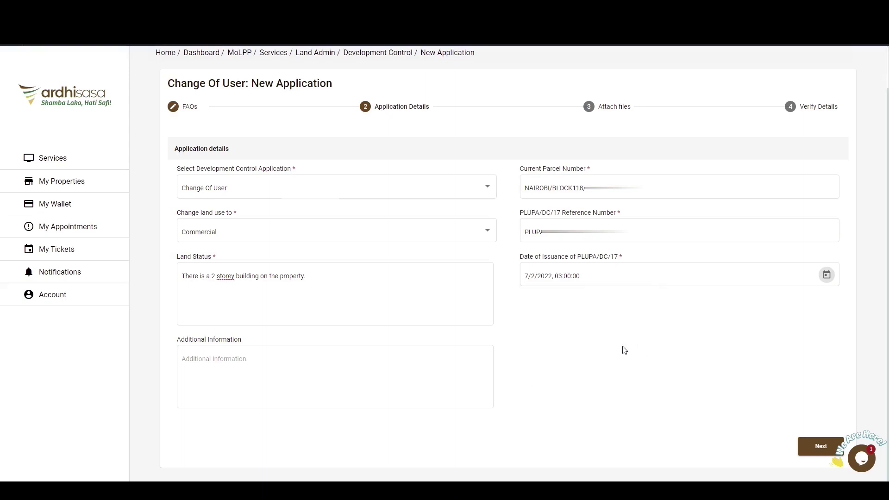
Step: Add the note 'The property is located in a densely populated area.' and continue to Attach files
click(261, 362)
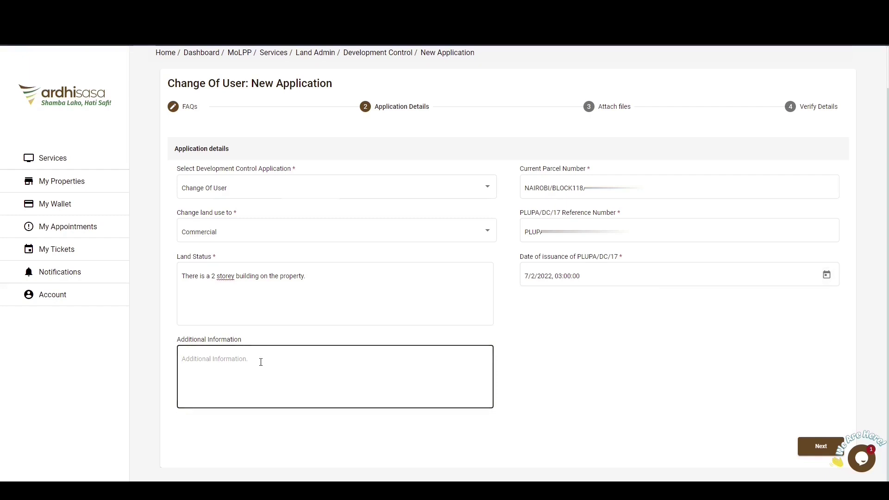
text(Th)
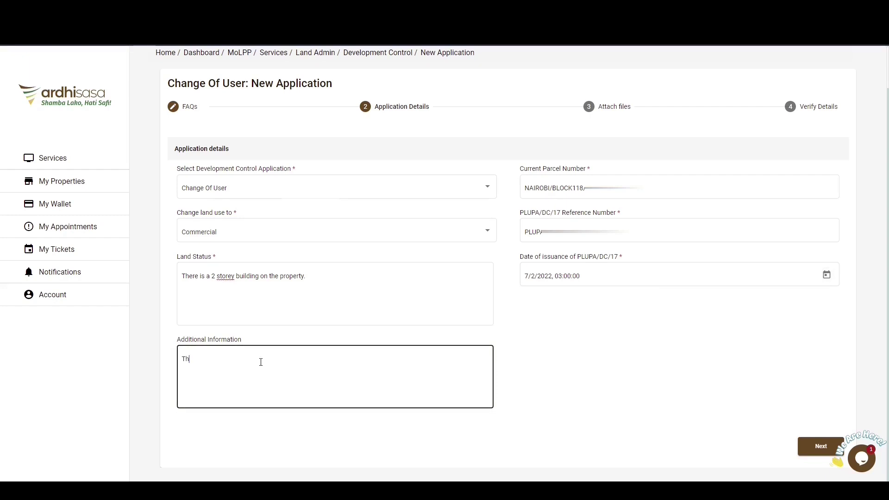
text(e property is located in a densely populated area.)
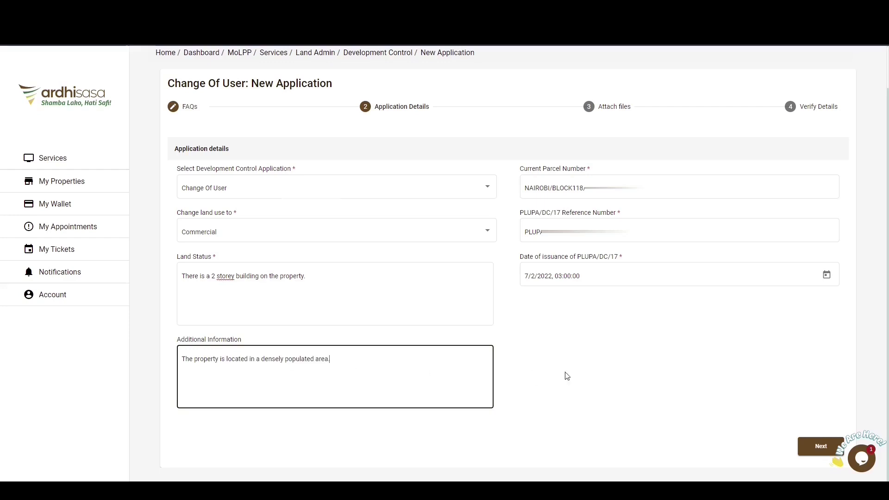
click(882, 427)
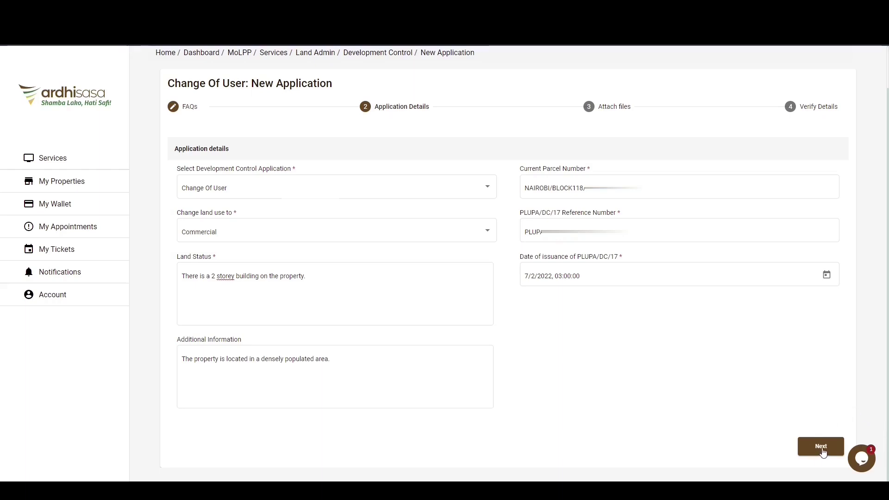
click(821, 447)
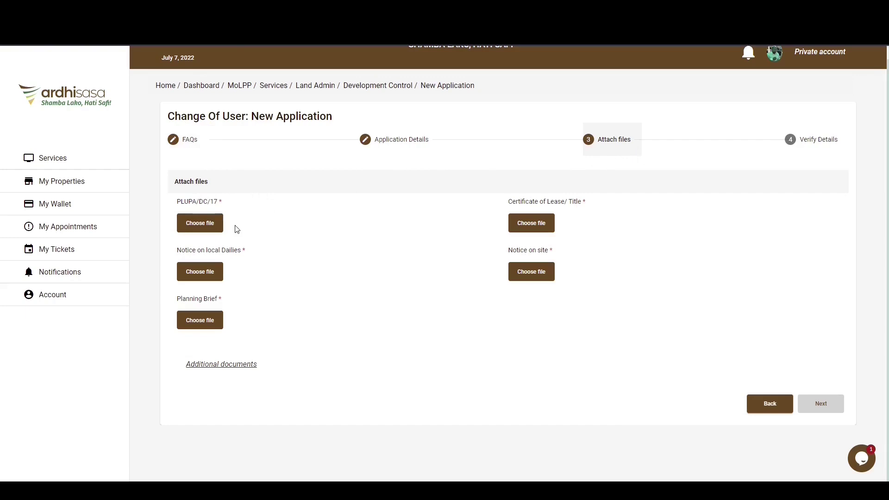
Step: Upload the required PDFs plus an additional document named NATIONAL I.D, then continue to Verify Details
click(213, 226)
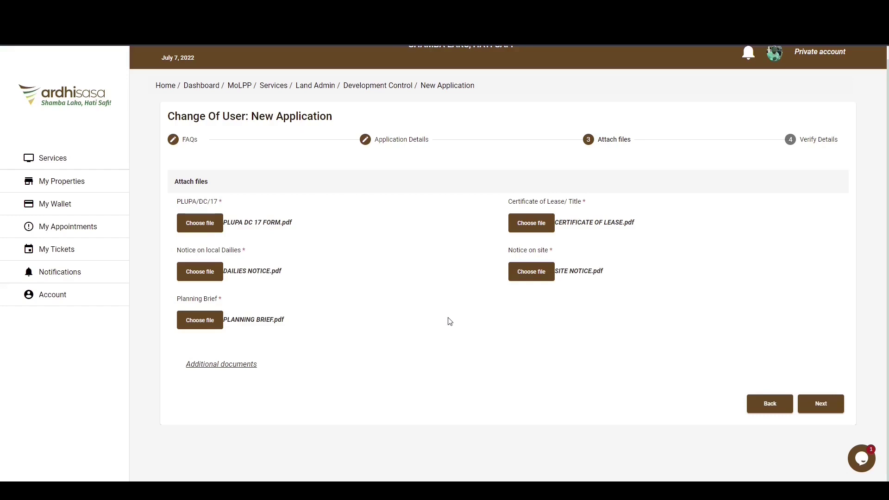
click(246, 364)
click(354, 395)
text(NATIONAL I.D)
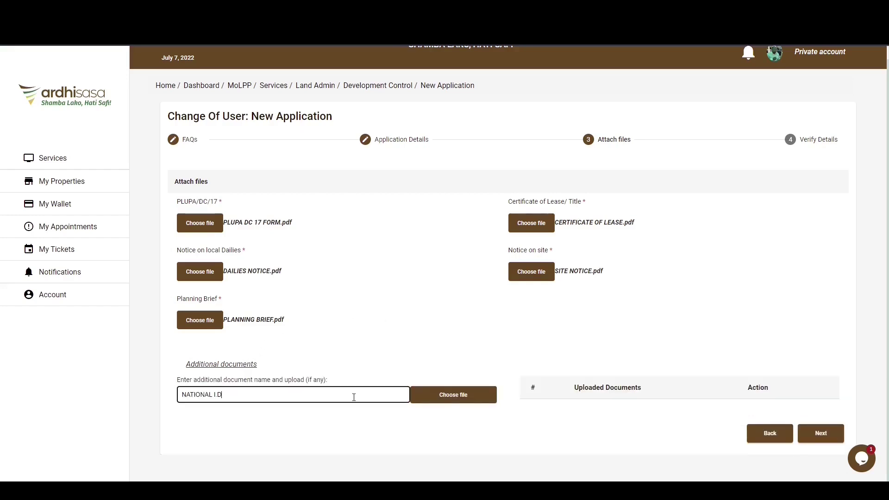
click(451, 399)
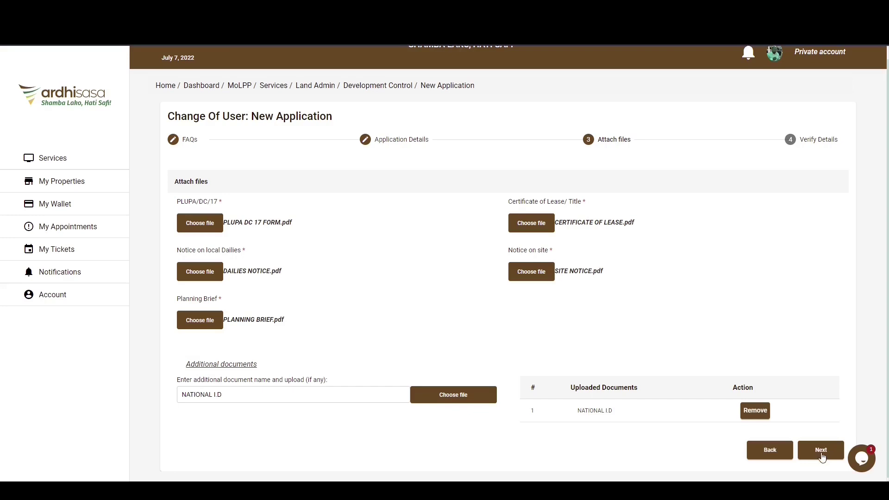
click(821, 452)
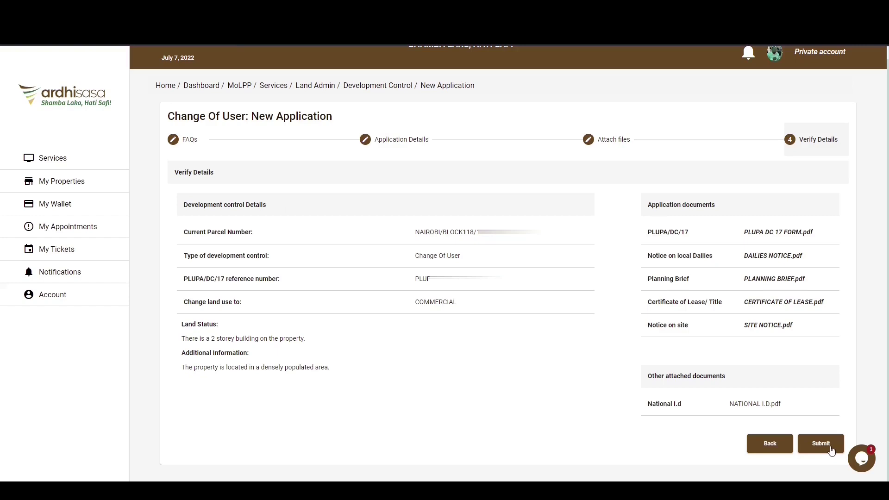
Step: Submit the Change of User application, confirm with Yes, and close the success notice
click(821, 444)
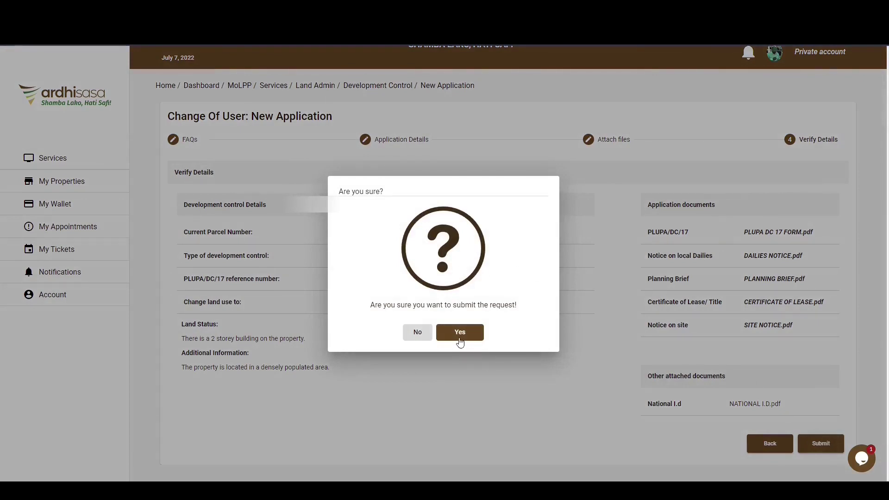
click(459, 339)
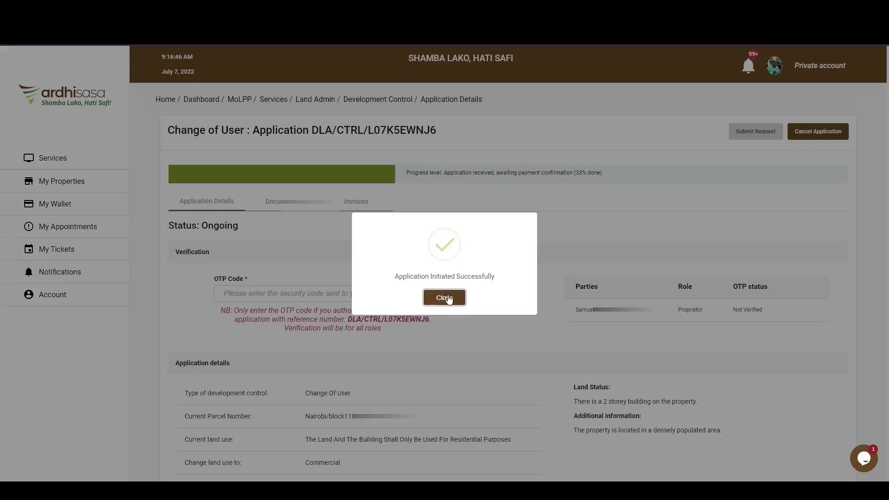
click(445, 298)
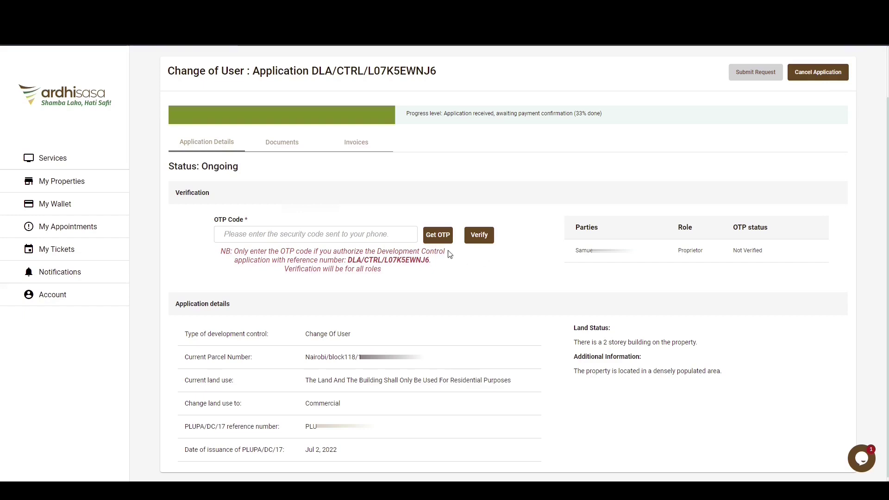
Step: Request an OTP to the phone and enter the received code to verify the proprietor
click(447, 235)
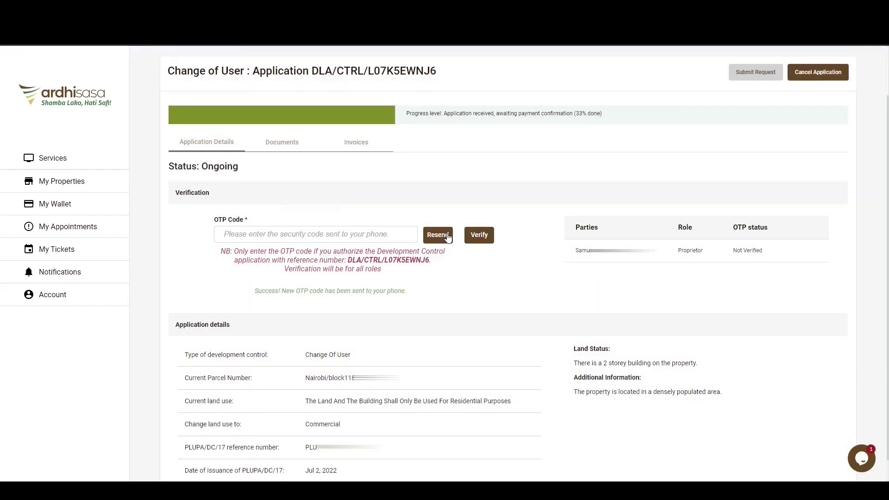
click(269, 235)
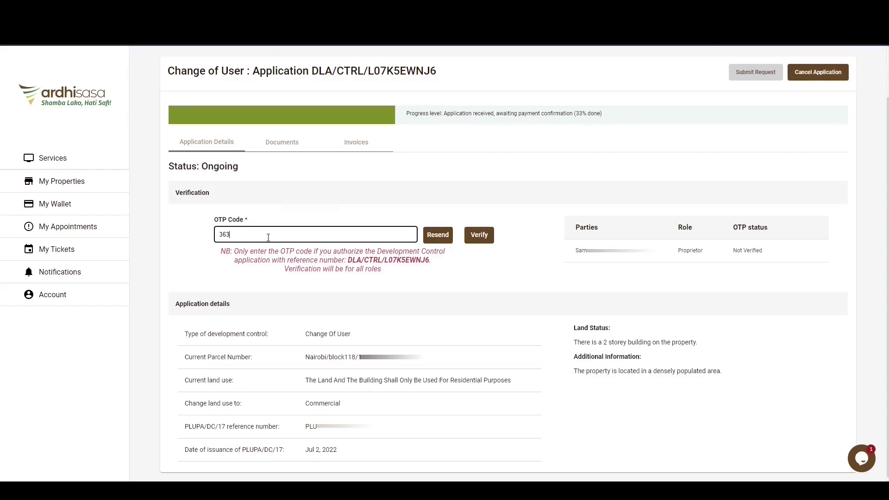
click(477, 238)
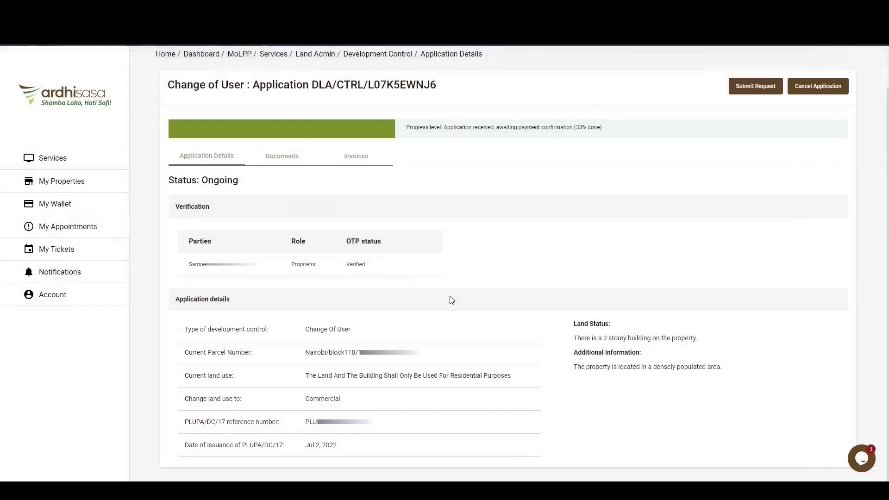
Step: Submit the verified request, confirm with Yes, and close the success notice
click(759, 90)
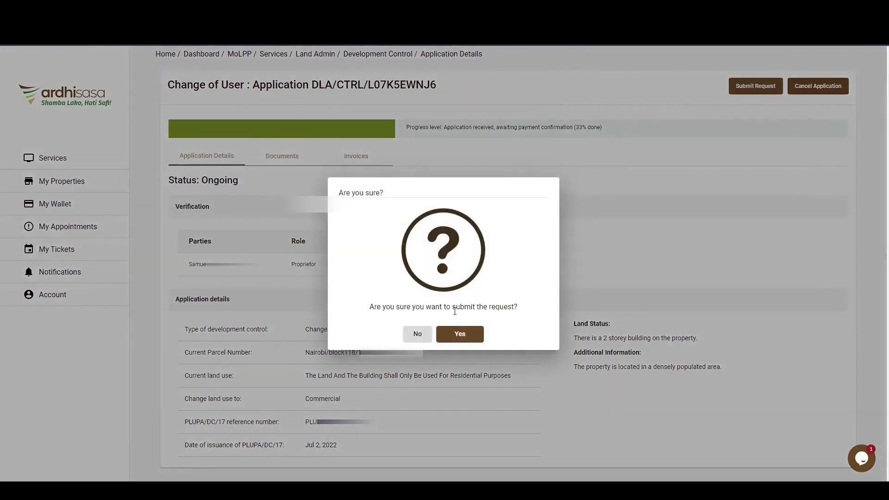
click(463, 336)
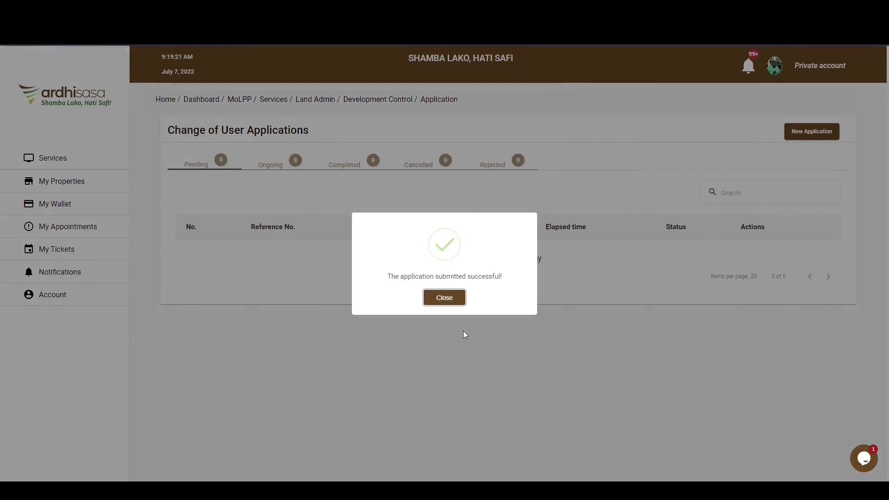
click(445, 298)
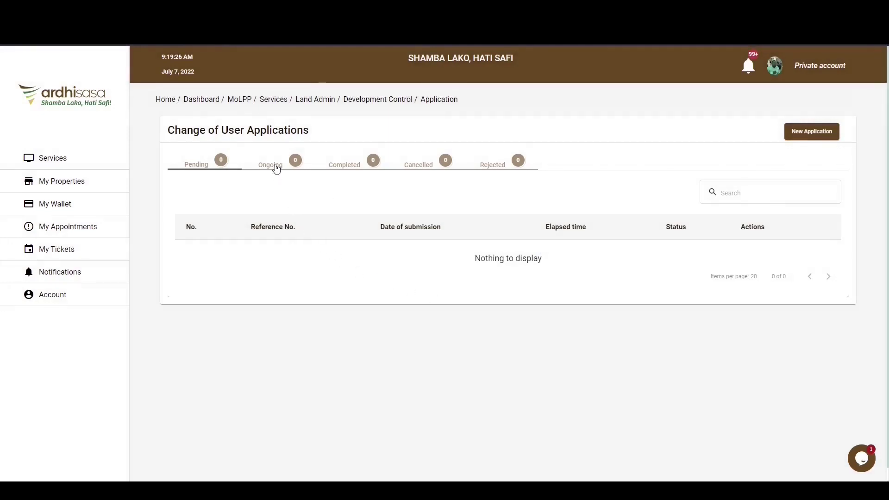
Step: Open the details of the submitted Change of User application from the Ongoing list
click(277, 167)
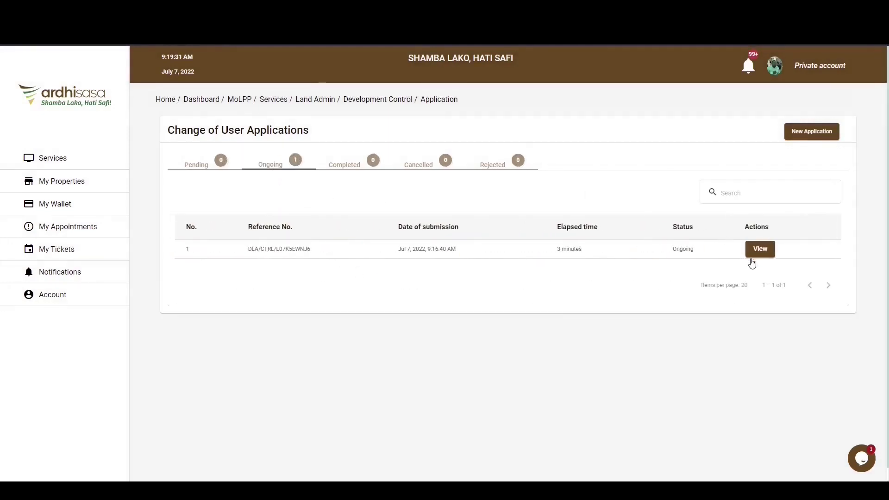
click(762, 251)
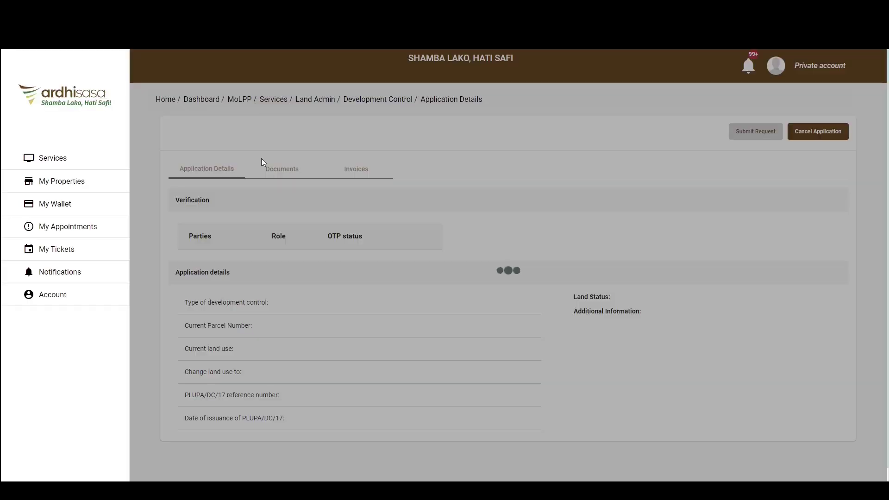
Step: Pay the Ksh. 3,000.00 Development Control Physical Planning Fee invoice with the chosen payment method
click(378, 202)
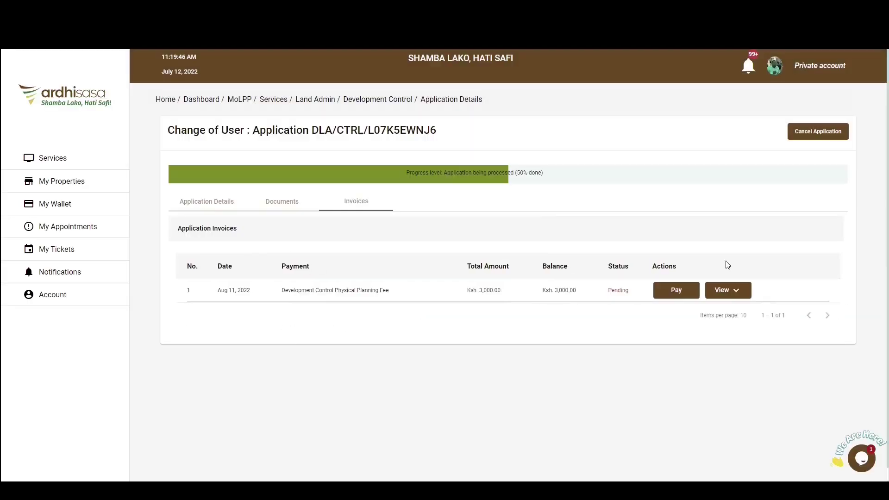
click(676, 290)
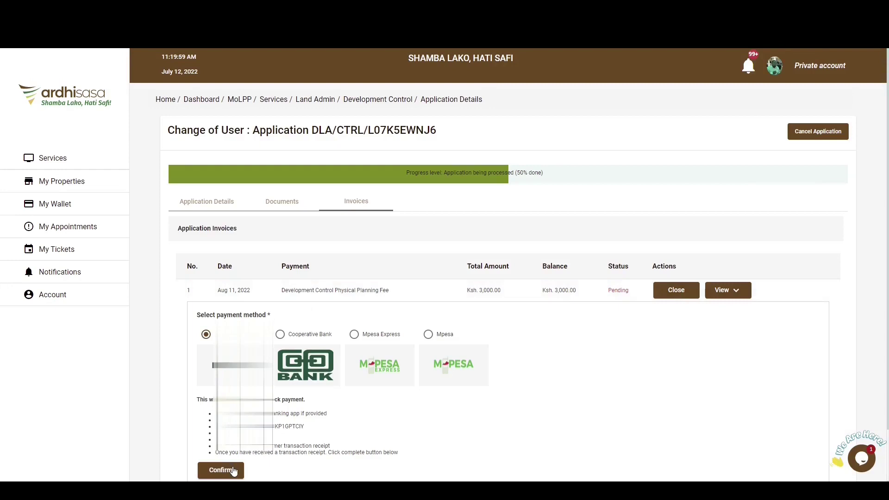
click(221, 471)
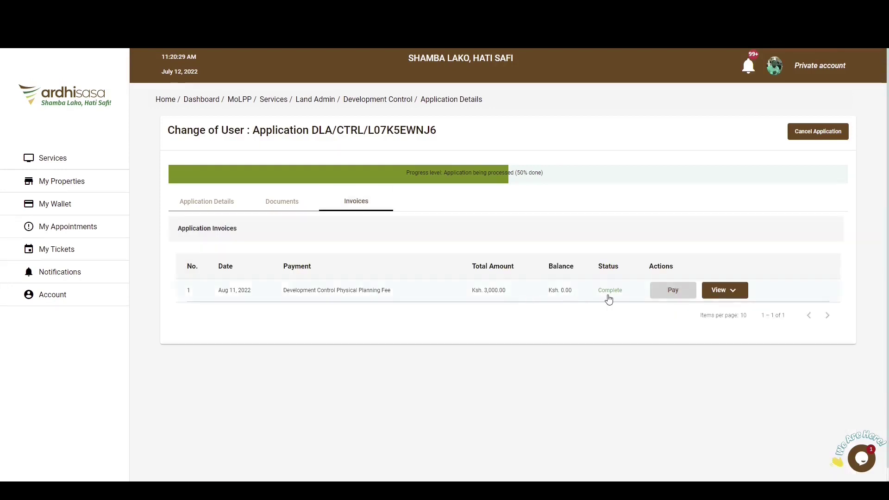